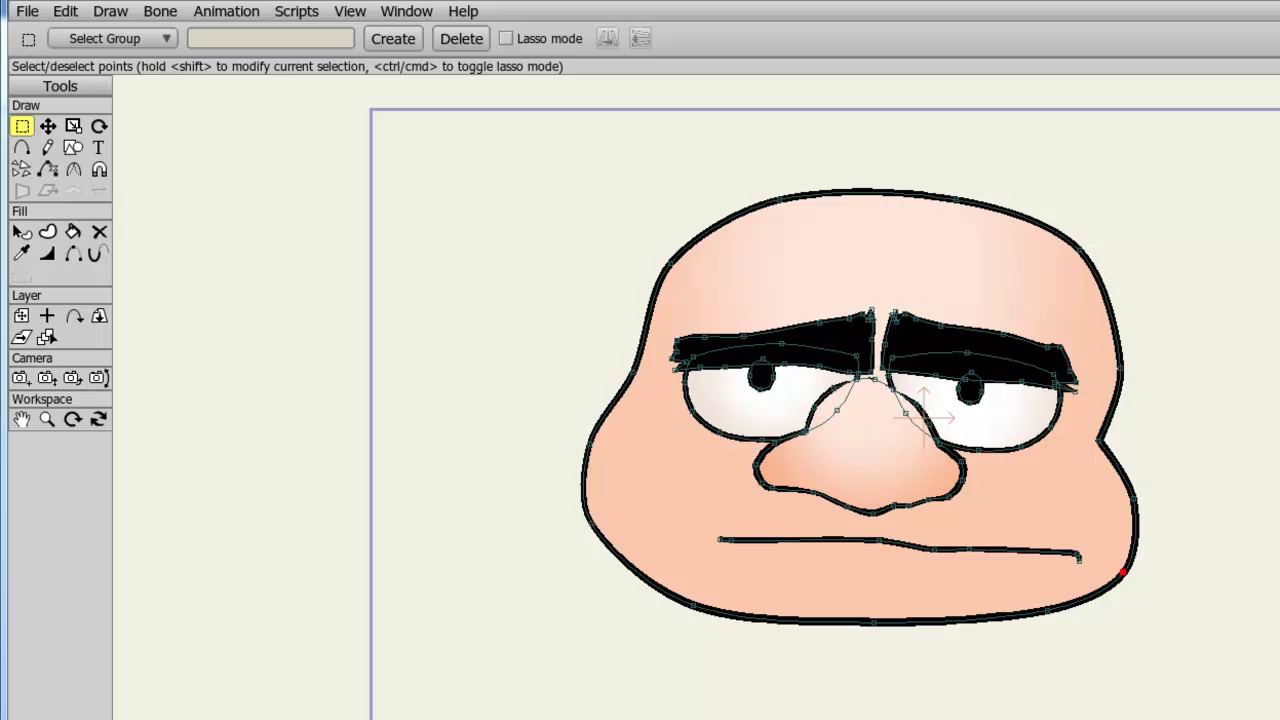
Step: Import the Partners 'blend morph head' and scrub the 240-frame timeline to preview the turn
left_click(32, 13)
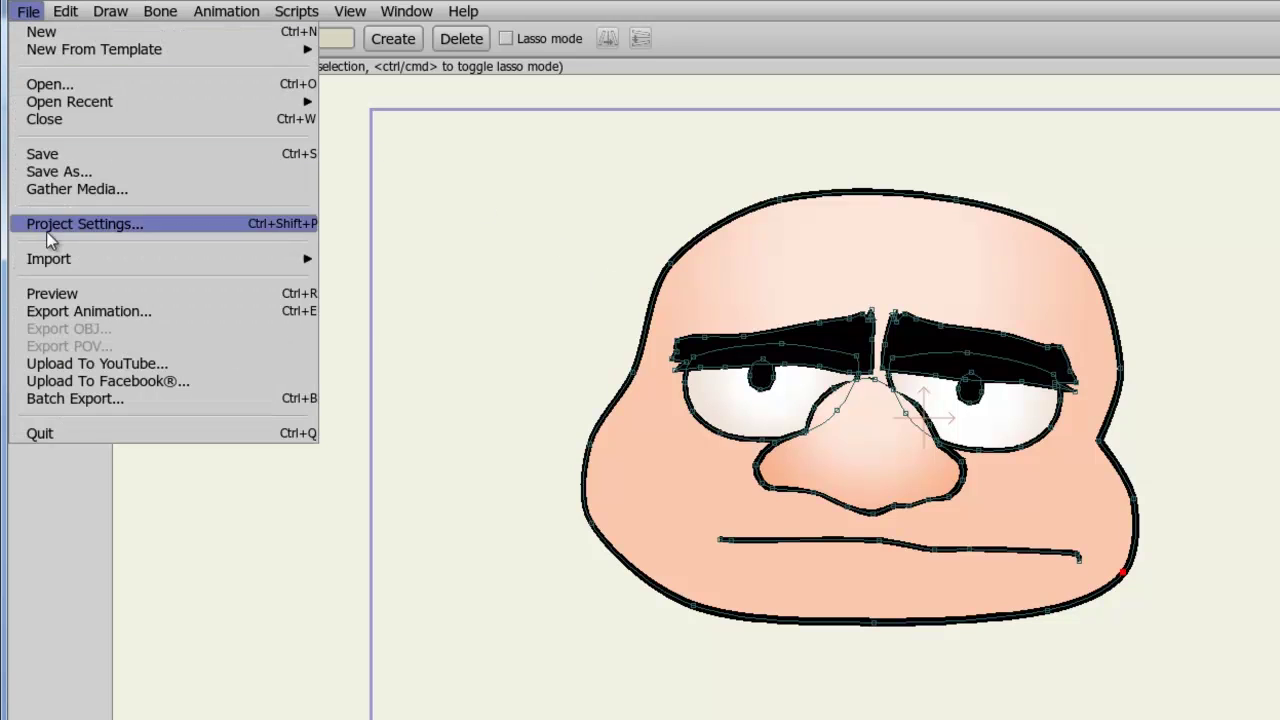
mouse_move(357, 313)
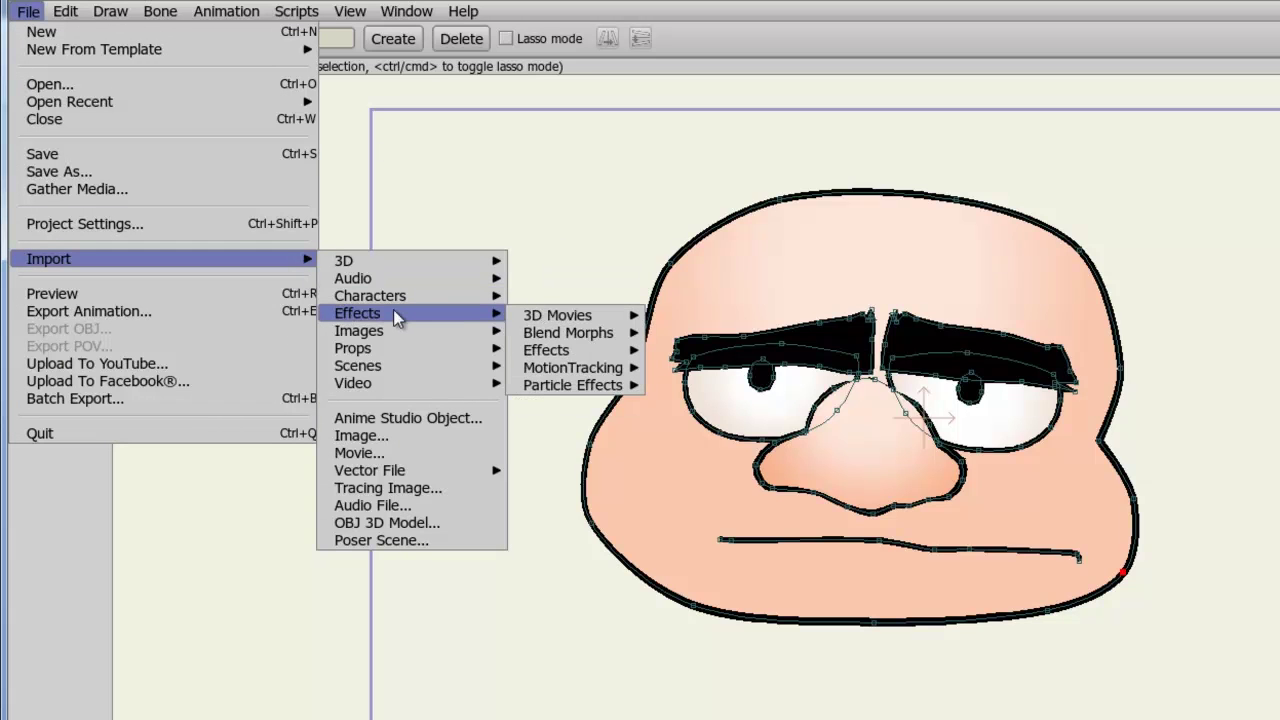
mouse_move(688, 335)
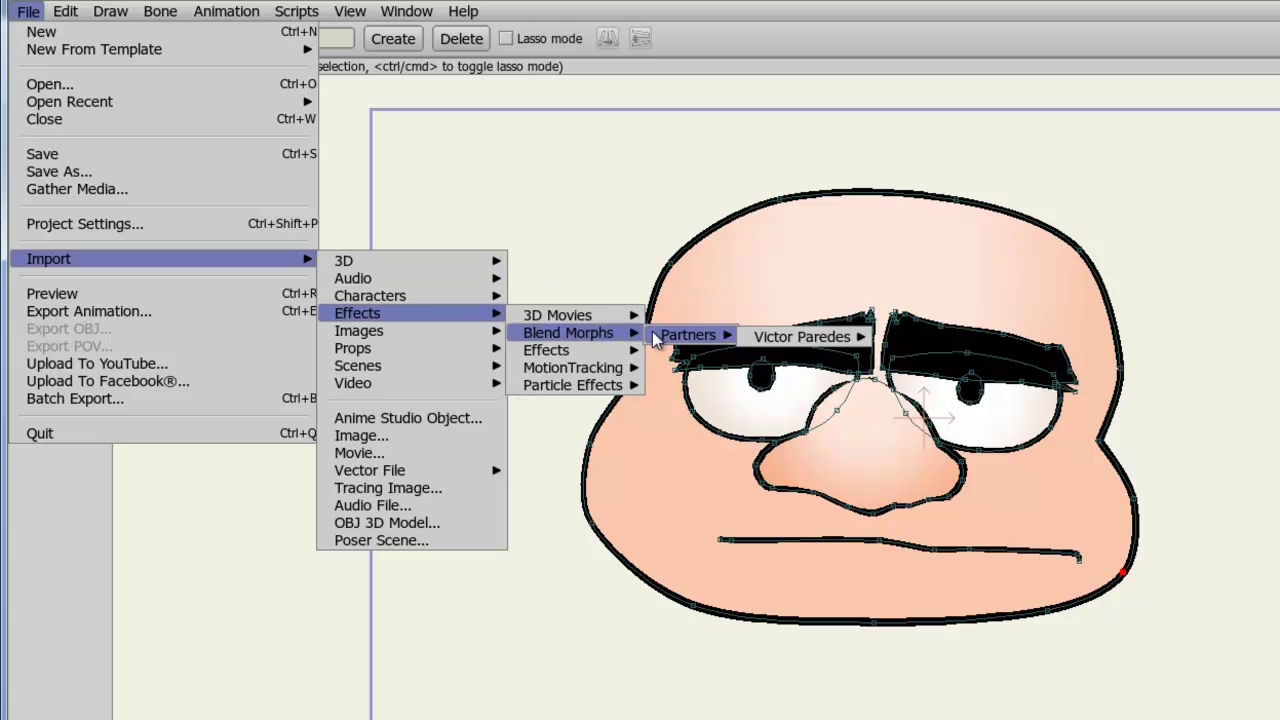
mouse_move(801, 337)
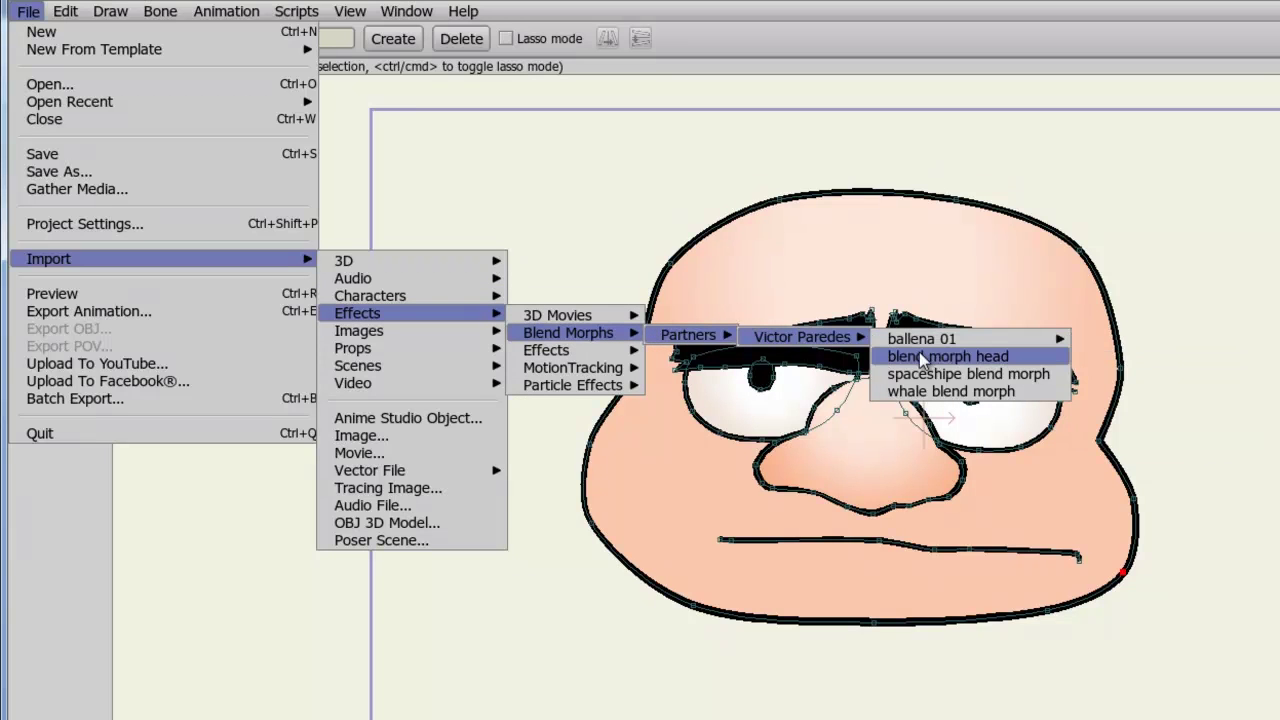
left_click(1252, 57)
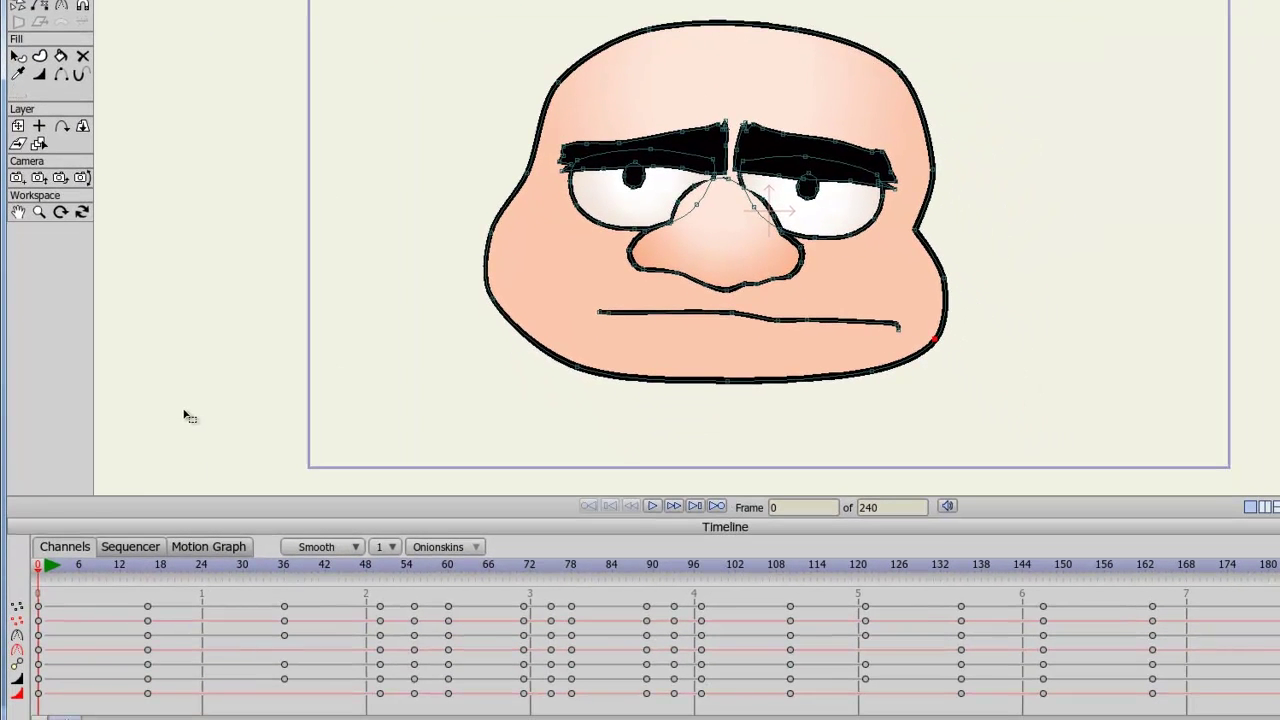
mouse_move(42, 575)
left_mouse_down()
mouse_move(340, 548)
mouse_move(775, 550)
mouse_move(468, 620)
mouse_move(106, 590)
mouse_move(45, 597)
left_mouse_up()
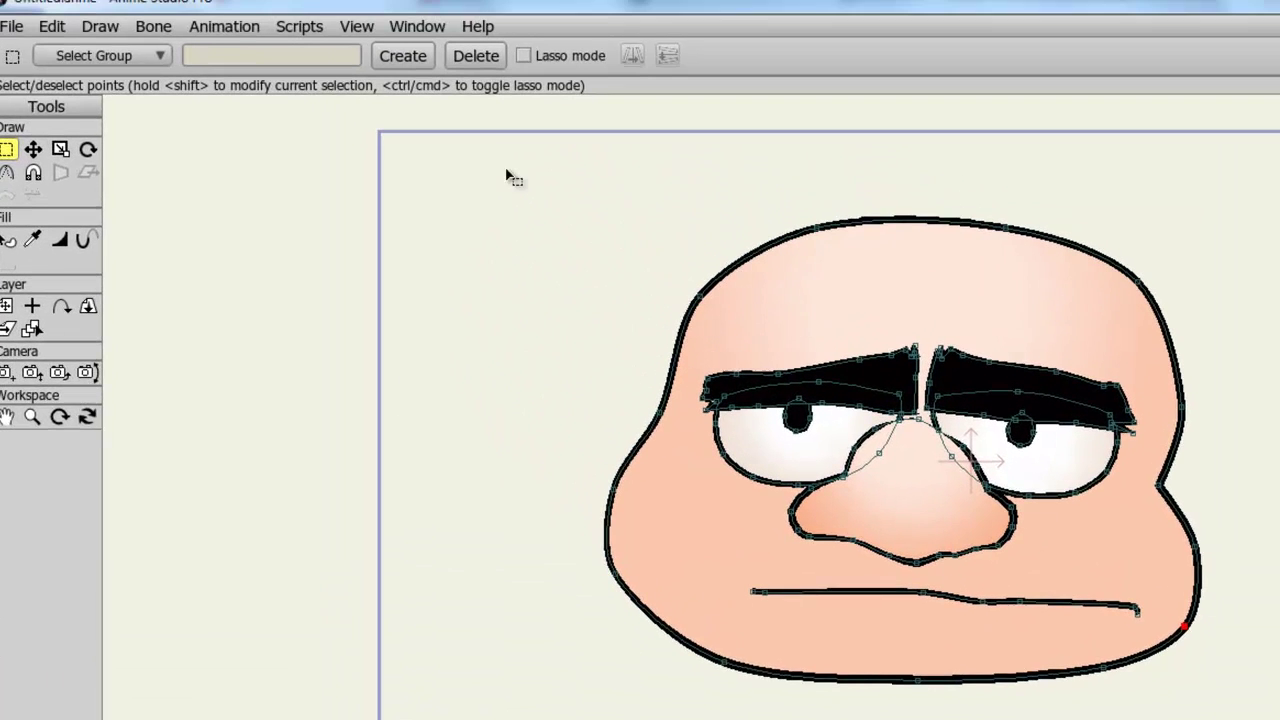
Step: Show the Blend Morphs panel with its nine directional head dials at 0%
left_click(422, 36)
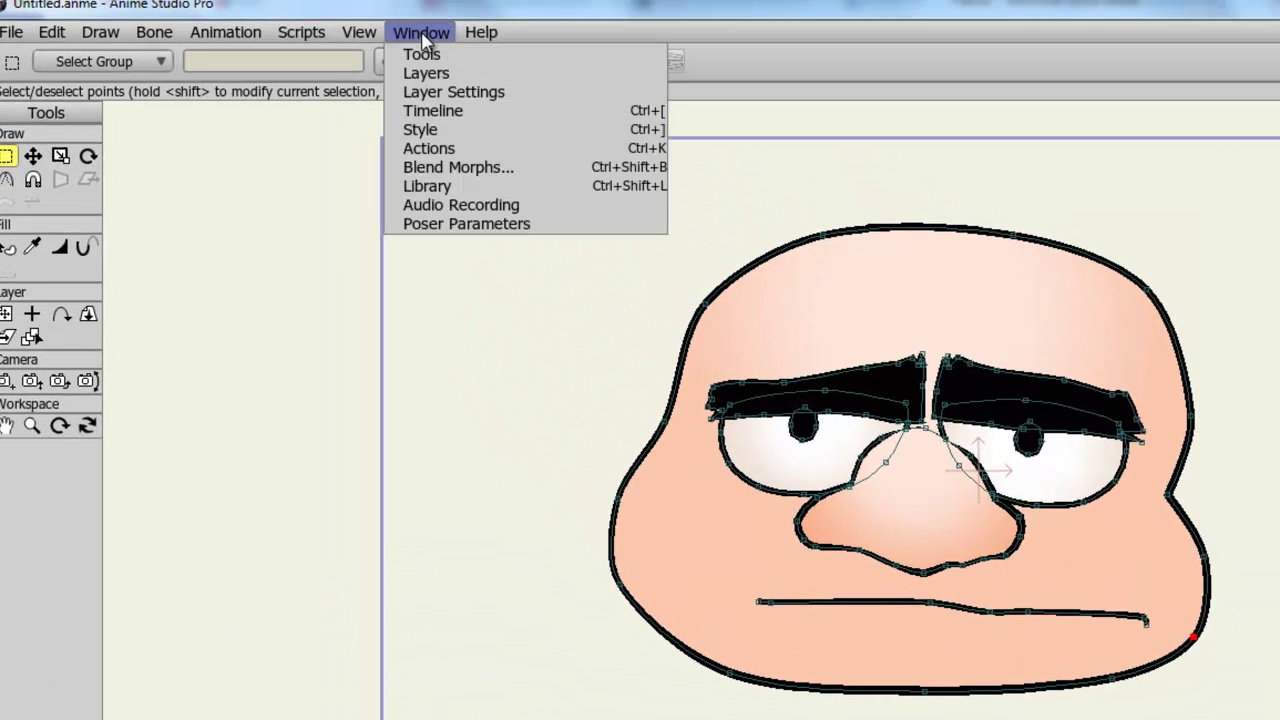
left_click(455, 167)
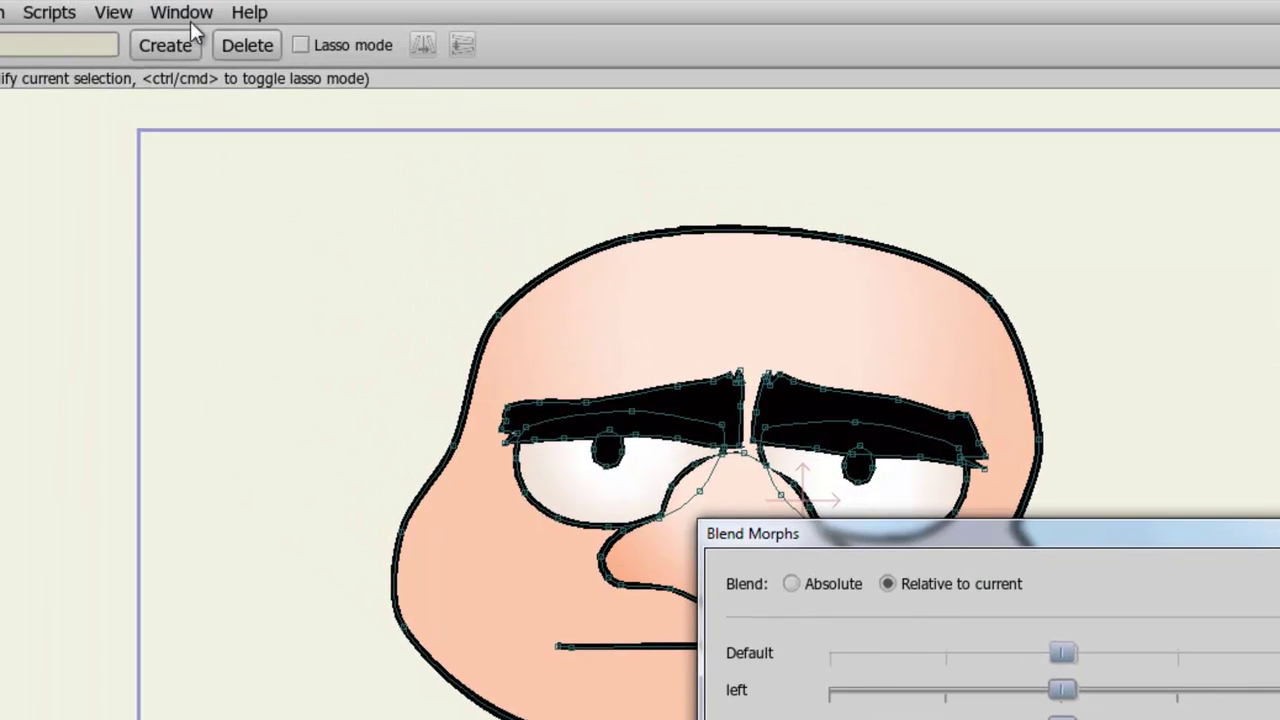
left_click(191, 20)
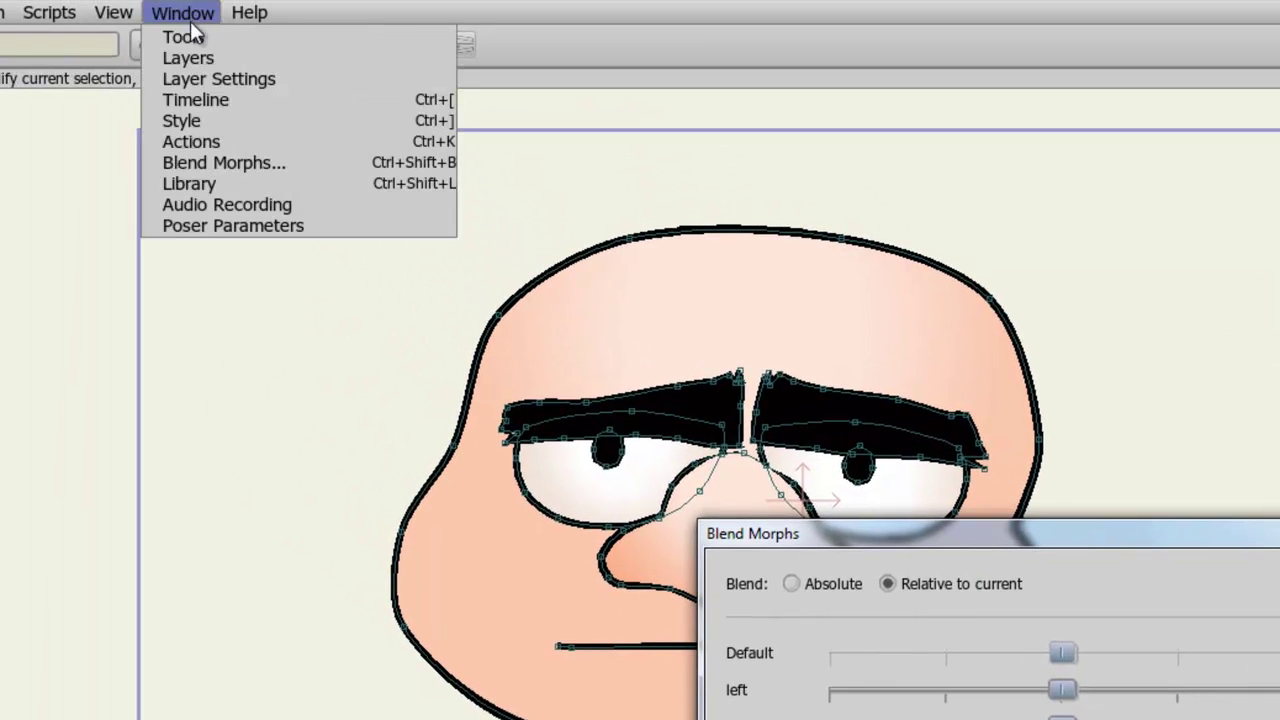
Step: Show the Actions panel beside Blend Morphs, listing Mainline and the directional actions
left_click(185, 143)
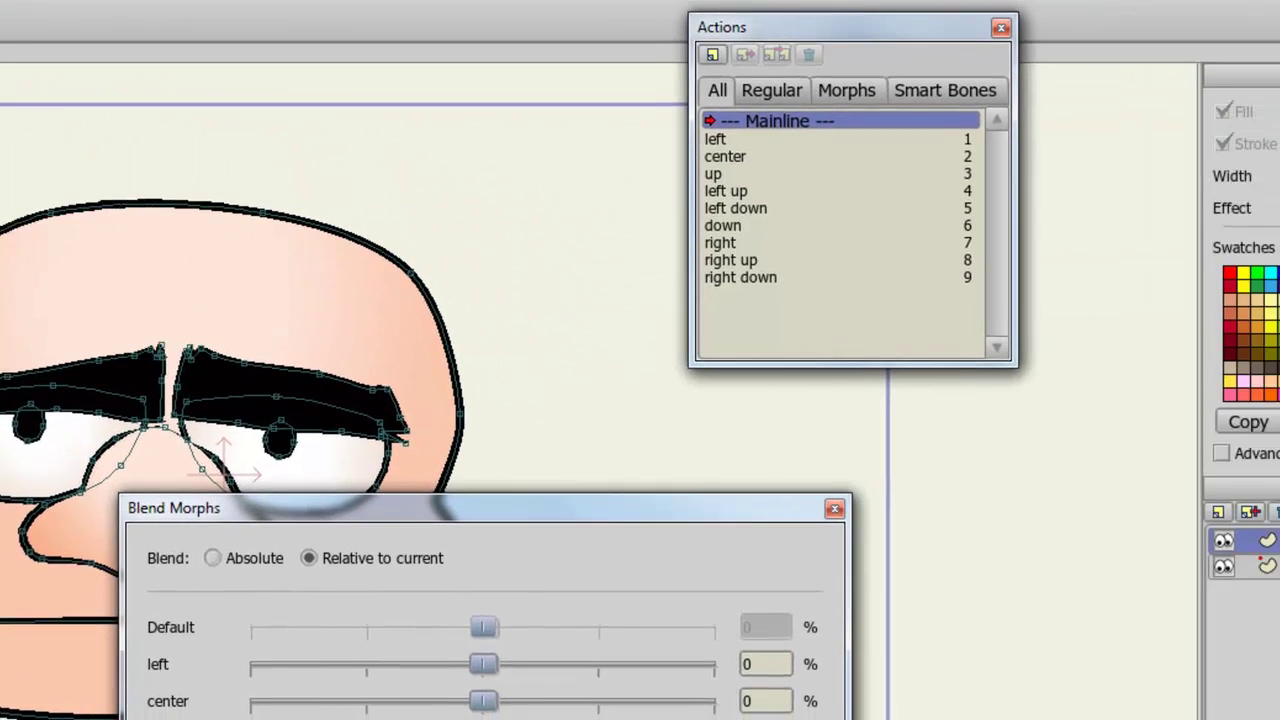
left_click_drag(836, 36, 249, 134)
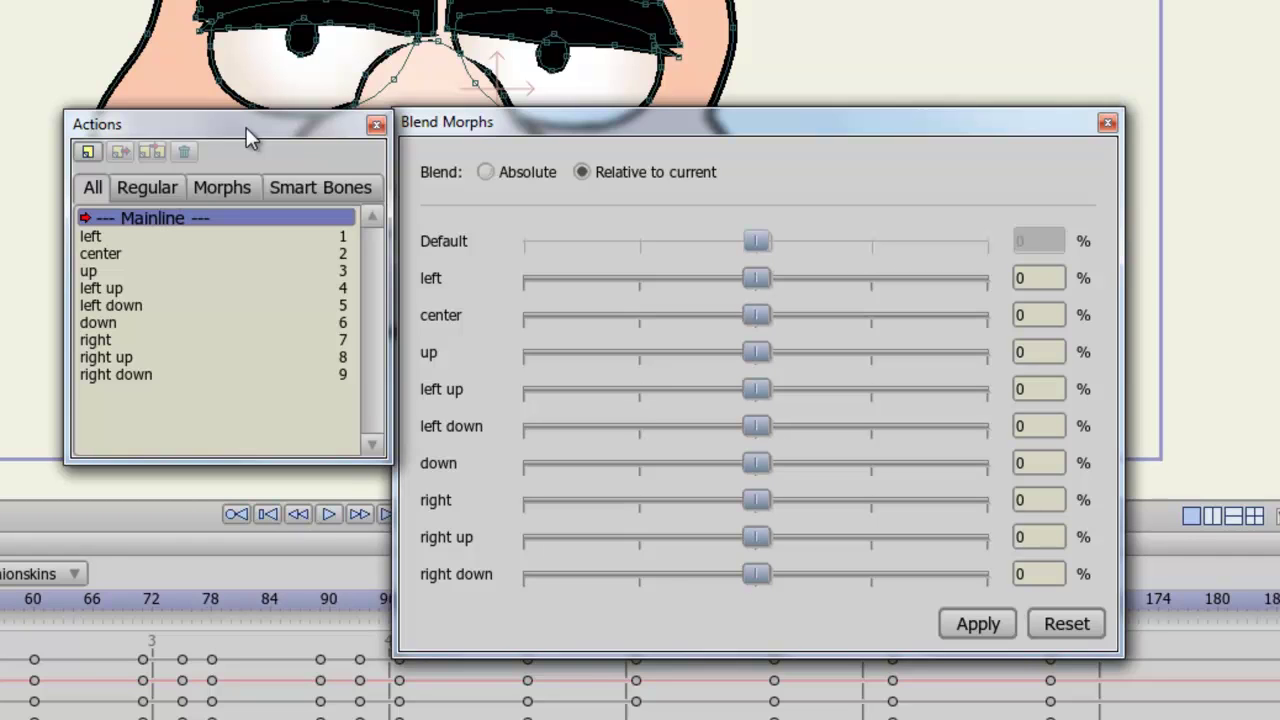
left_click(85, 152)
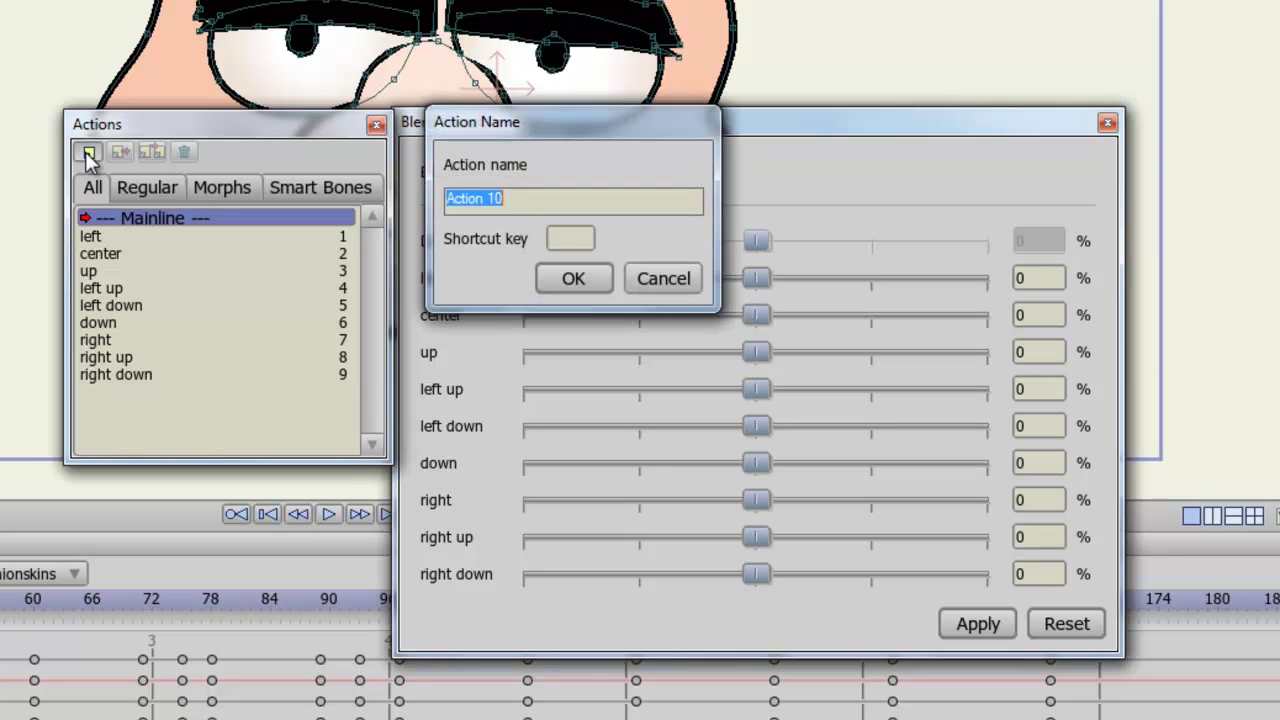
left_click(653, 286)
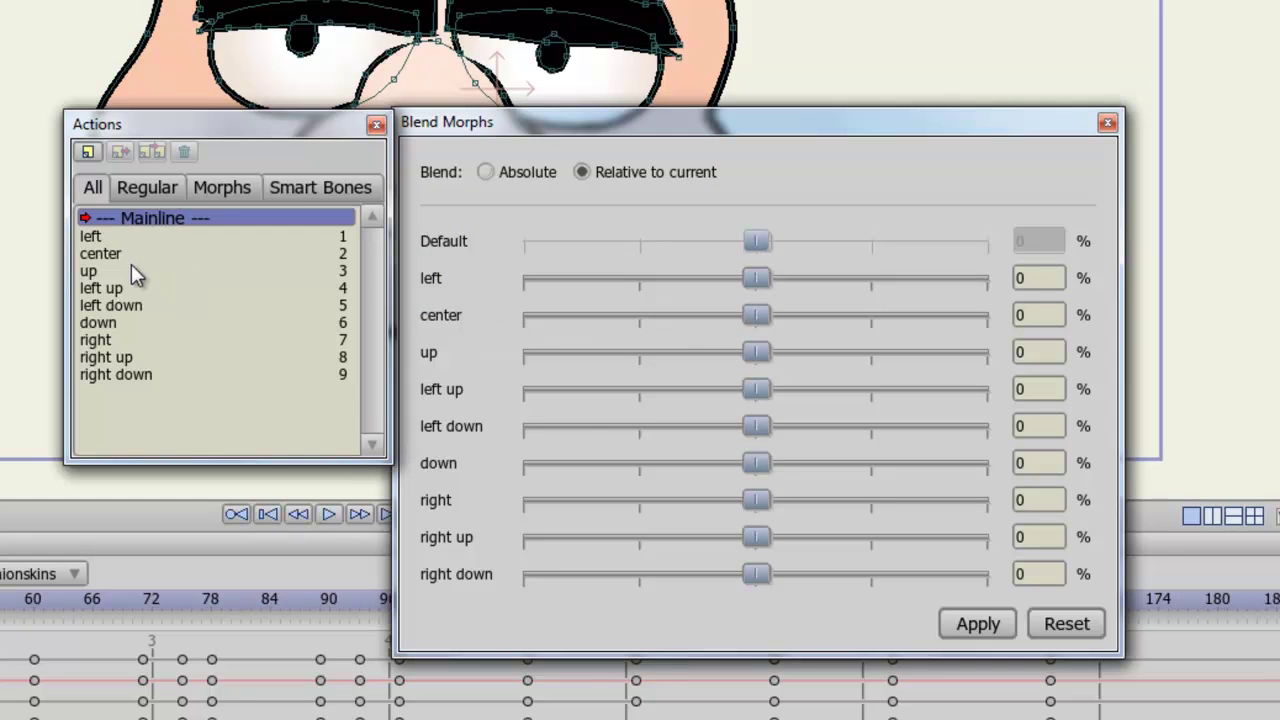
left_click(88, 236)
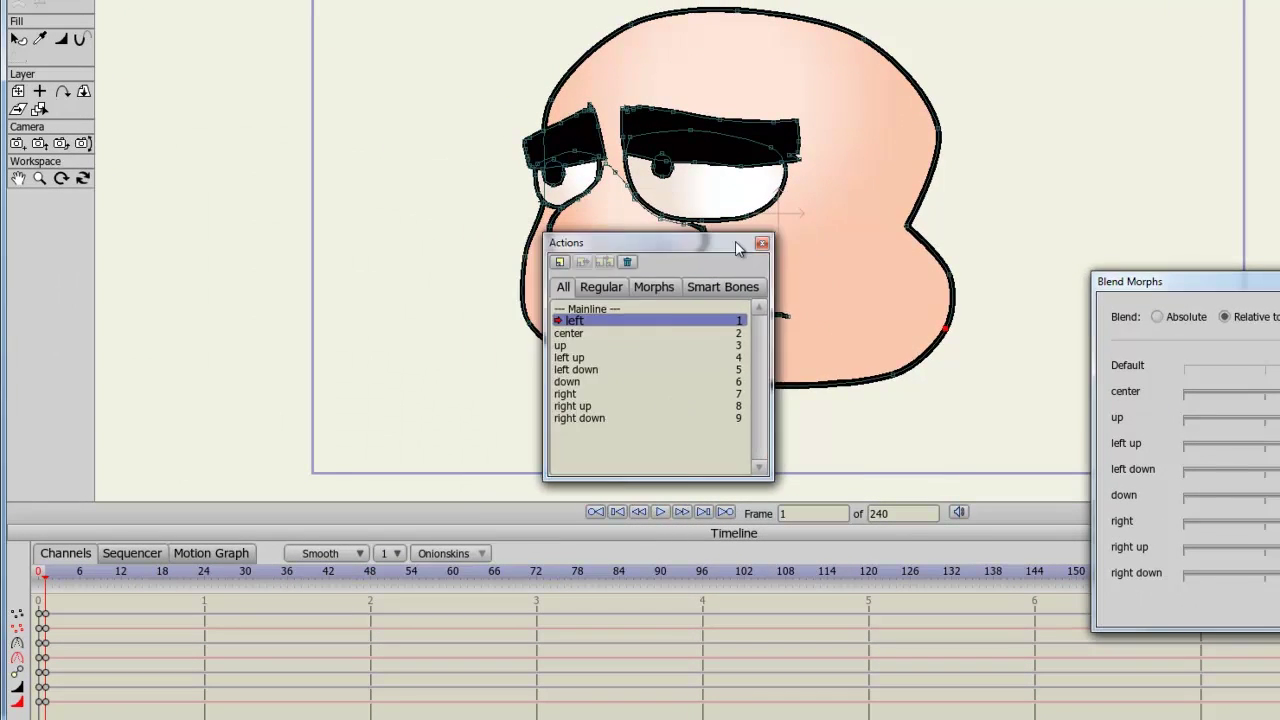
left_click_drag(735, 241, 1273, 89)
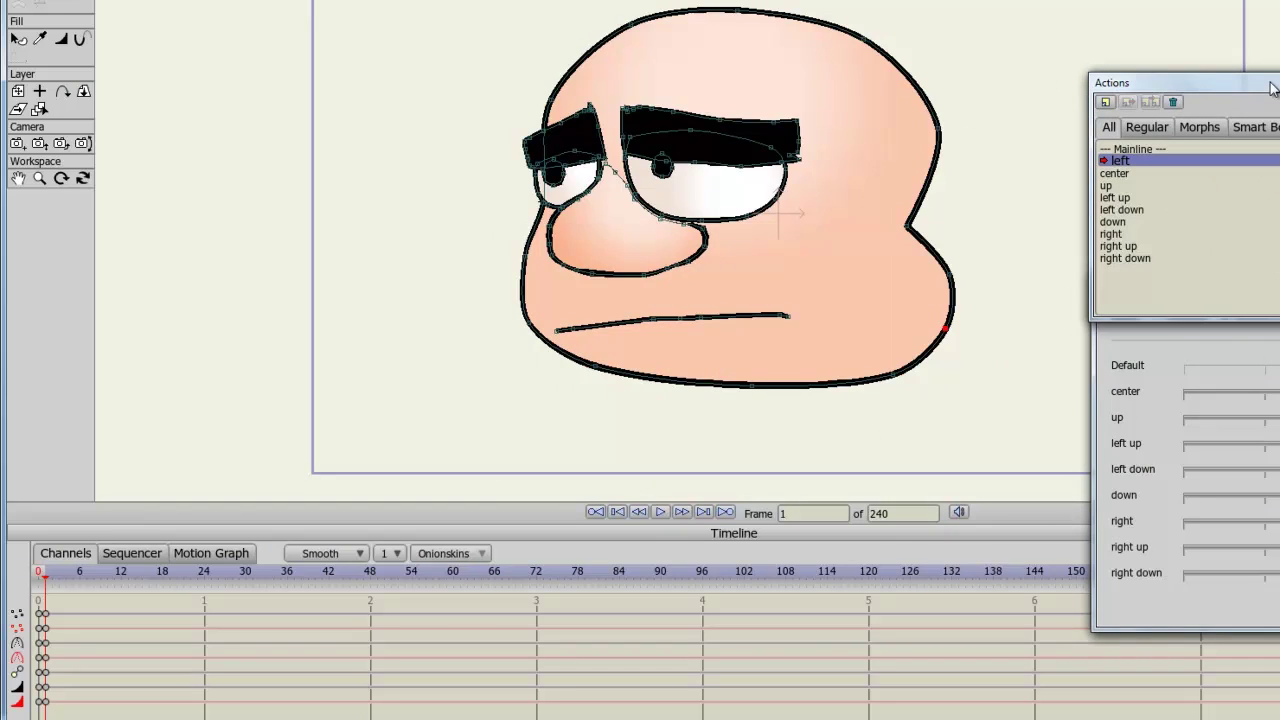
left_click(40, 578)
left_click(45, 575)
left_click(1120, 150)
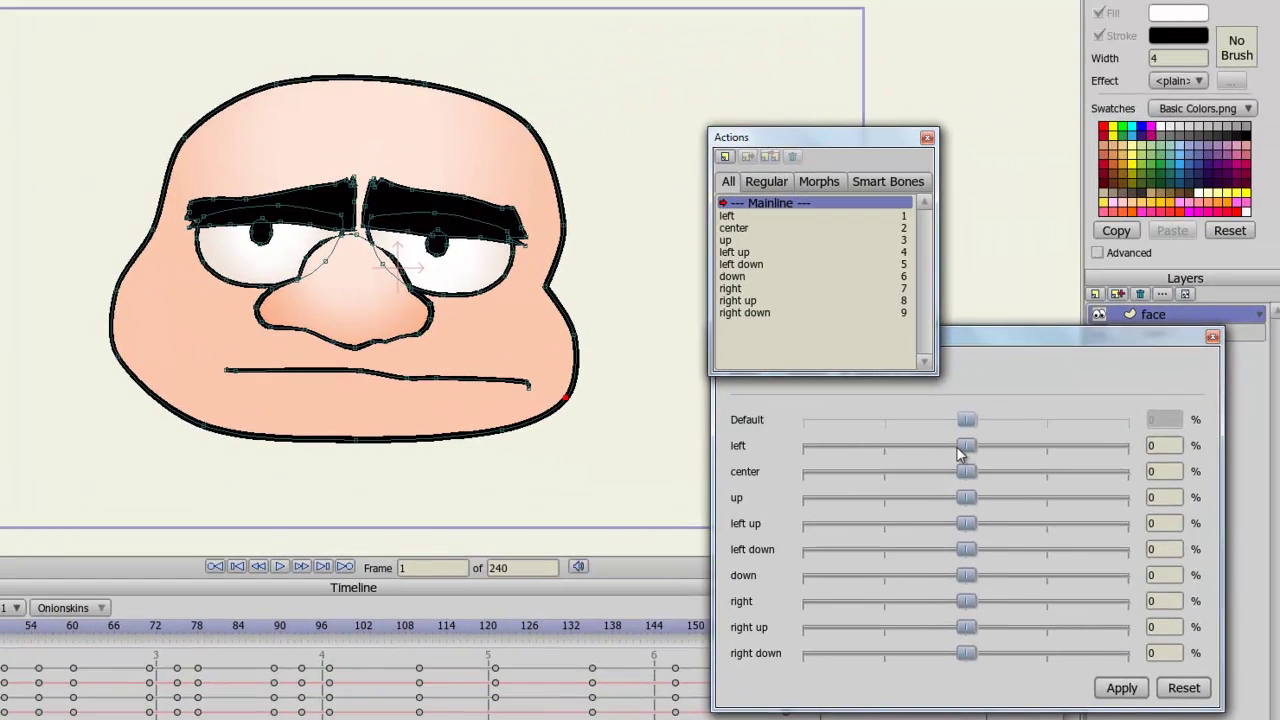
Step: Preview the 'left' blend dial turning the head left, then move the playhead to frame 25
left_click_drag(968, 445, 1059, 445)
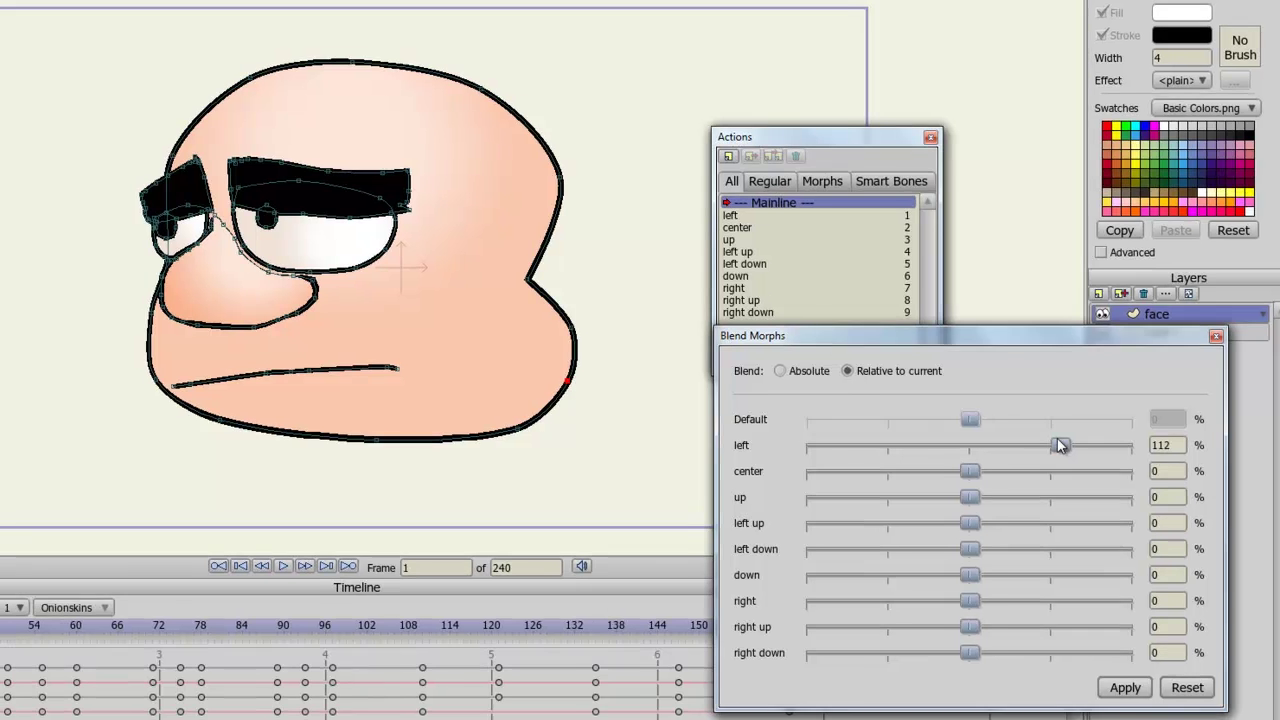
left_click(173, 620)
Step: At frame 26, swing the 'left' blend to maximum and back, then apply it as a keyframe
left_click_drag(153, 600, 221, 597)
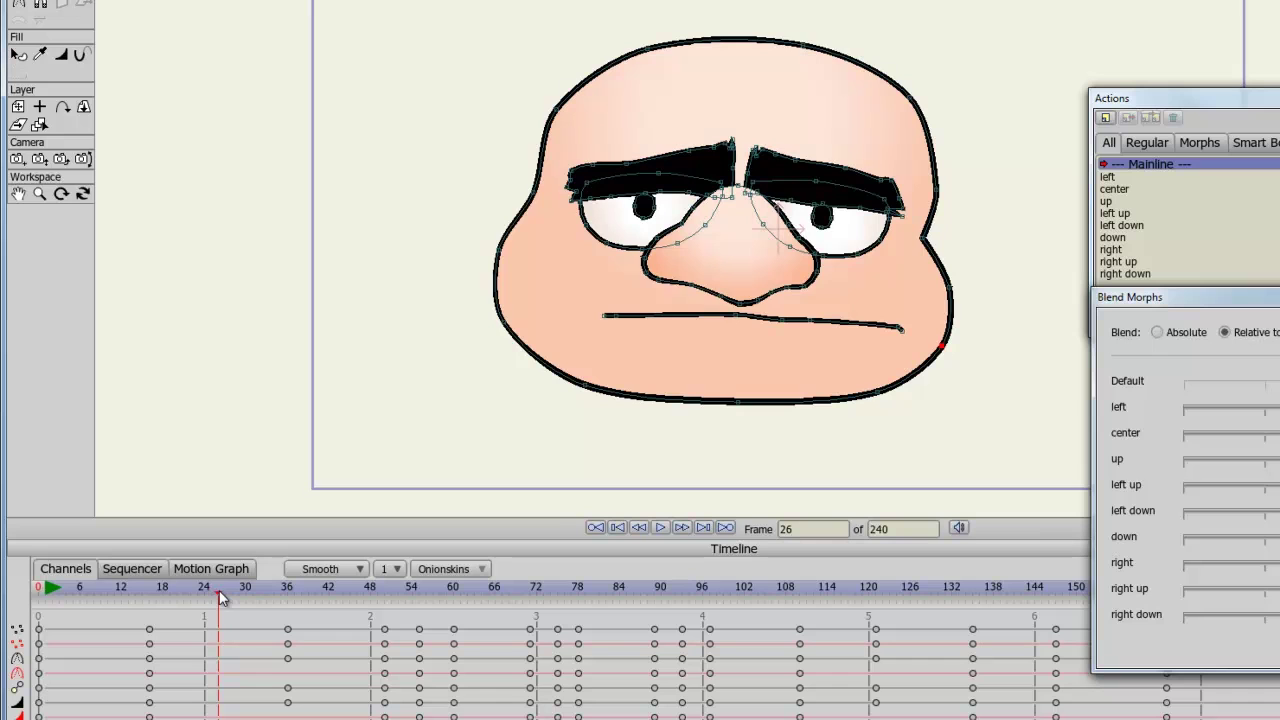
left_click_drag(883, 515, 998, 515)
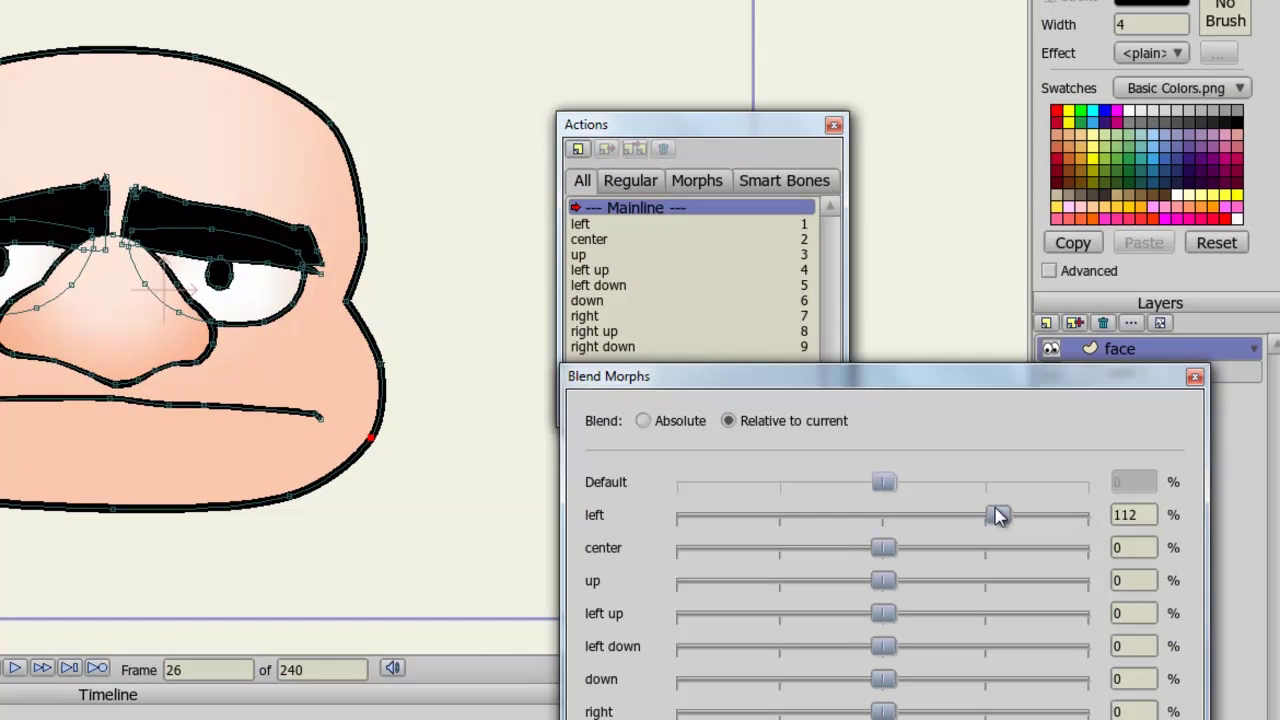
mouse_move(997, 515)
left_mouse_down()
mouse_move(757, 530)
mouse_move(873, 519)
left_mouse_up()
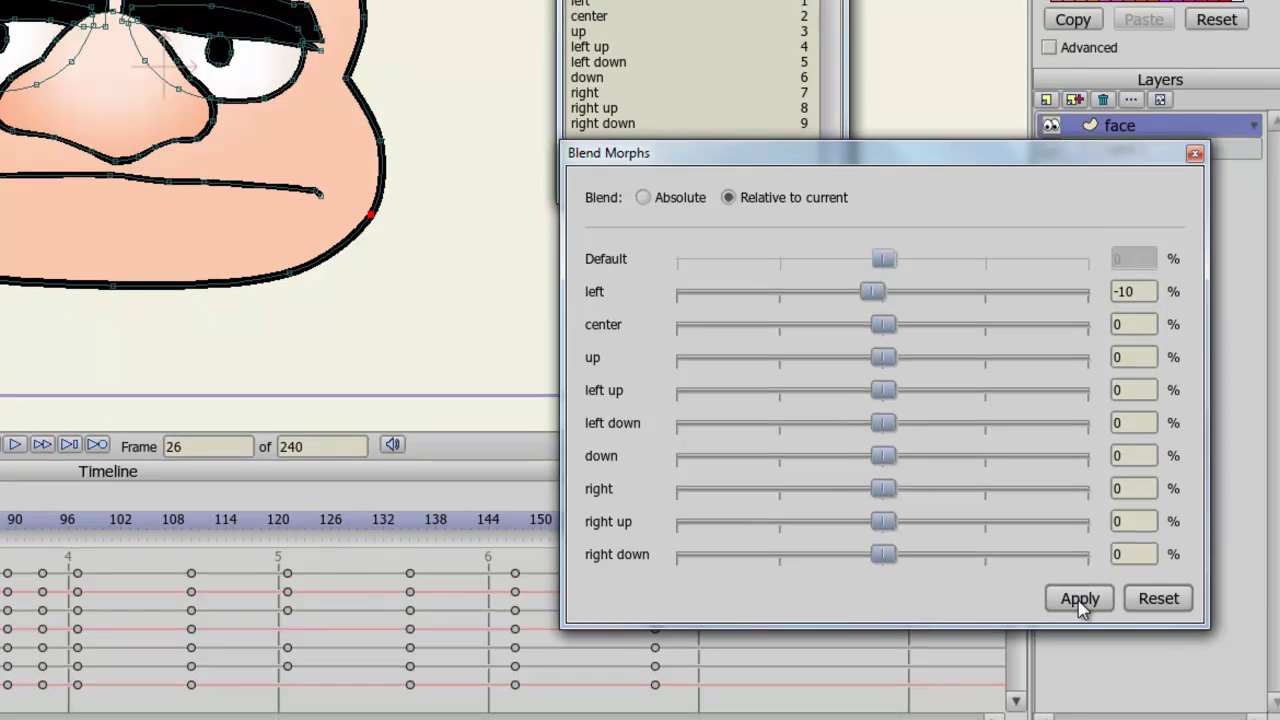
left_click(1080, 600)
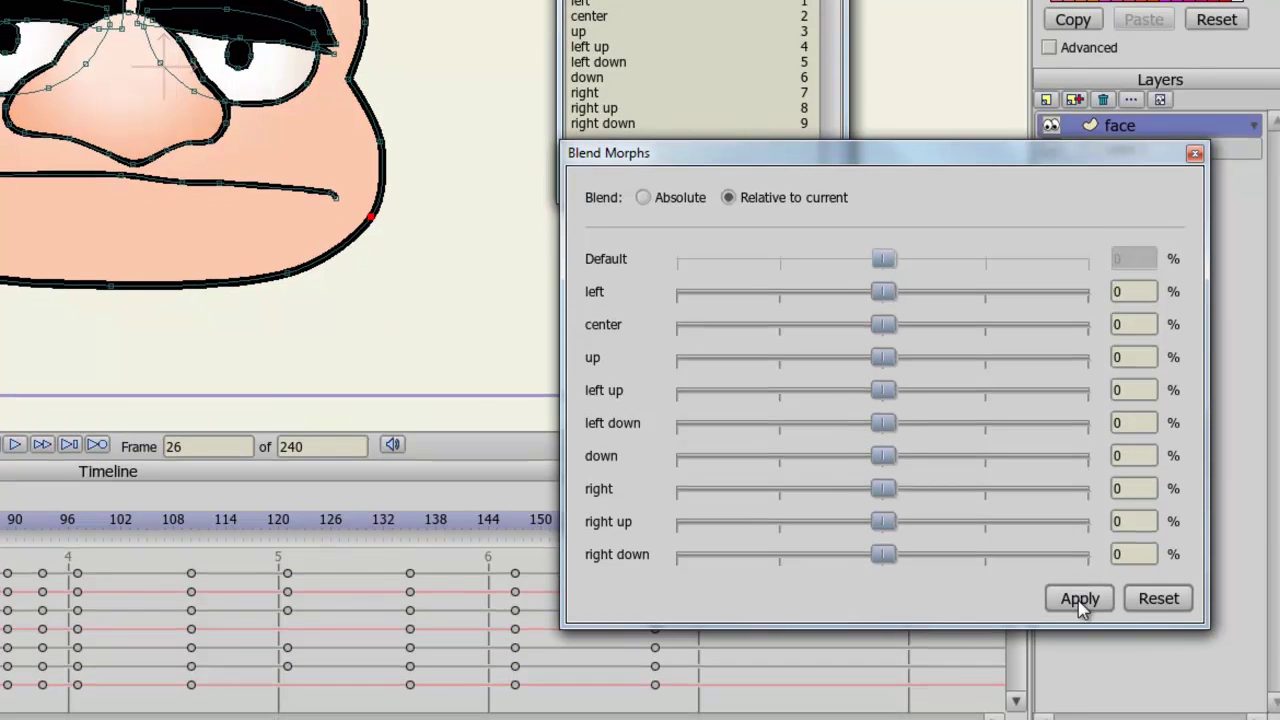